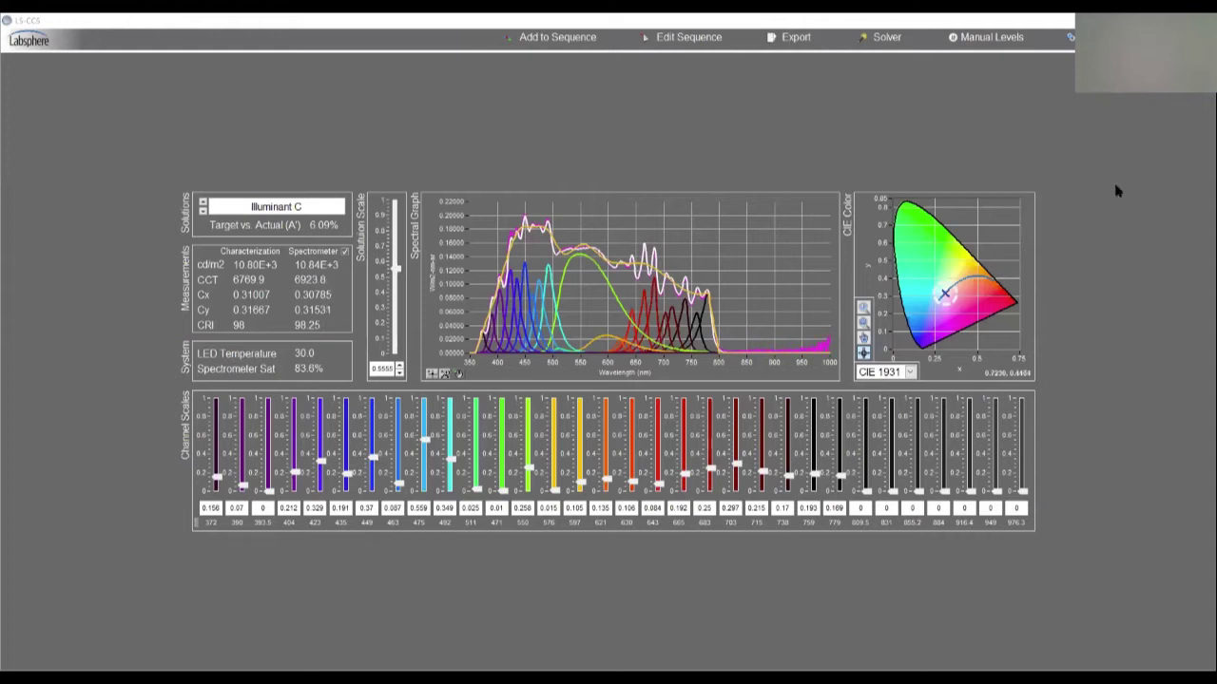
Inspect the Target, Characterization and Spectrometer curves on the Illuminant C spectral graph.
mouse_move(549, 266)
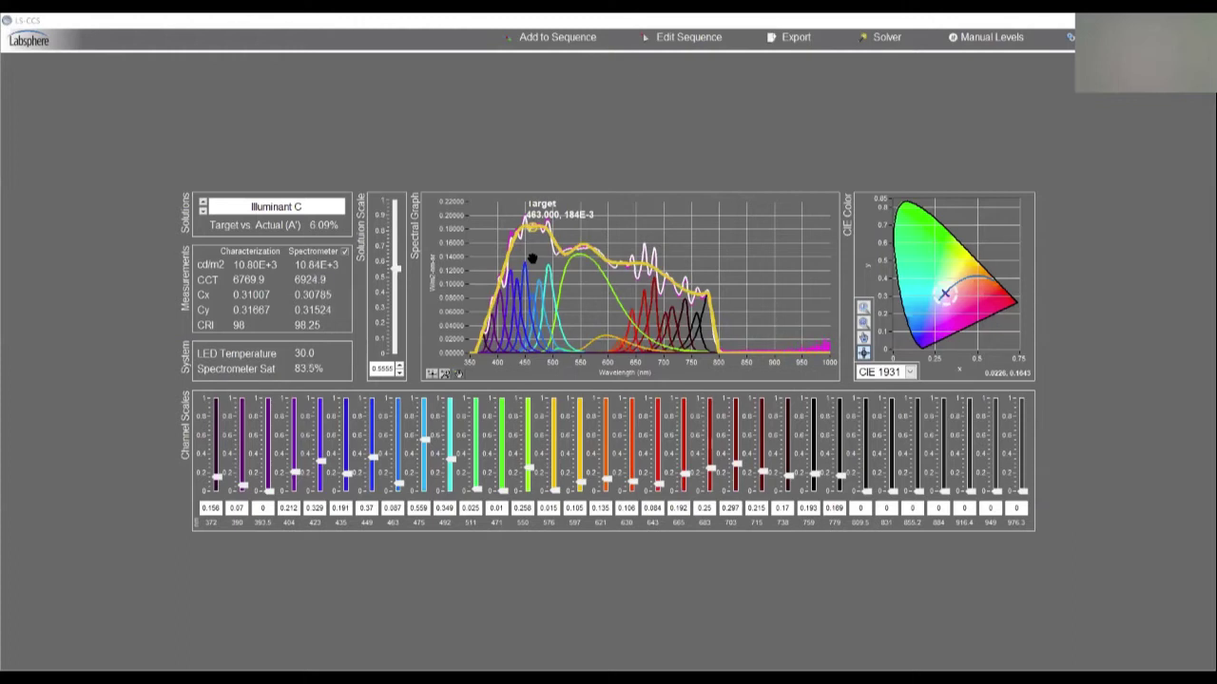
mouse_move(801, 344)
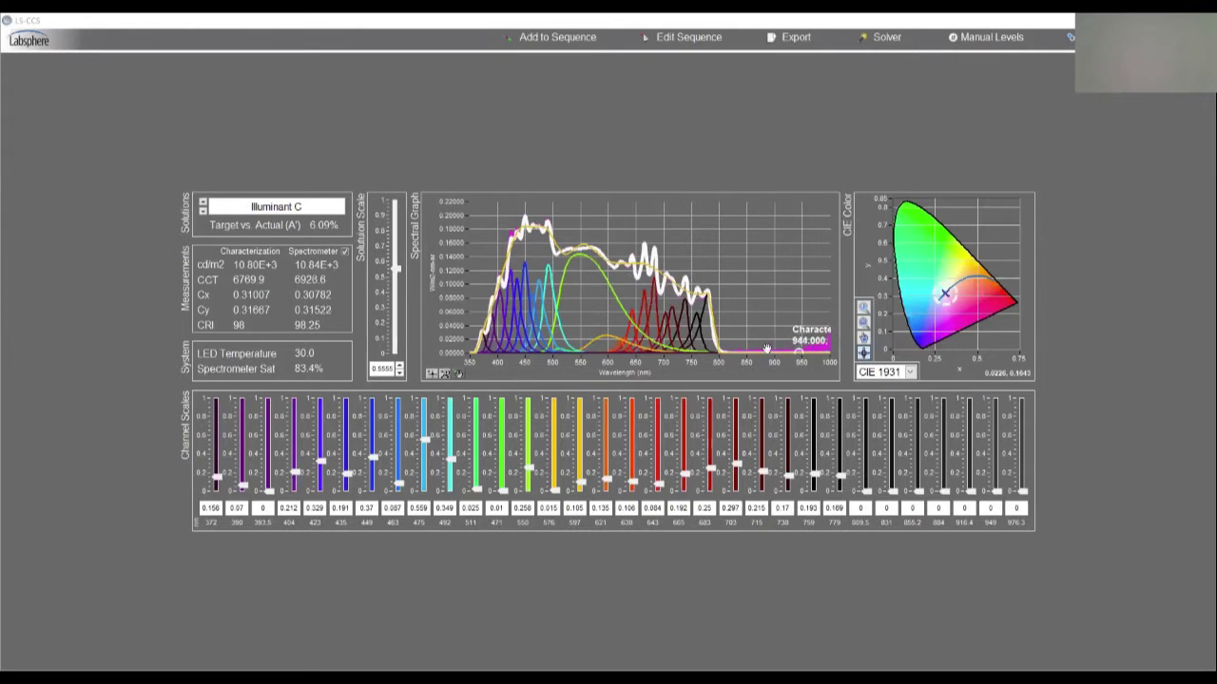
mouse_move(761, 352)
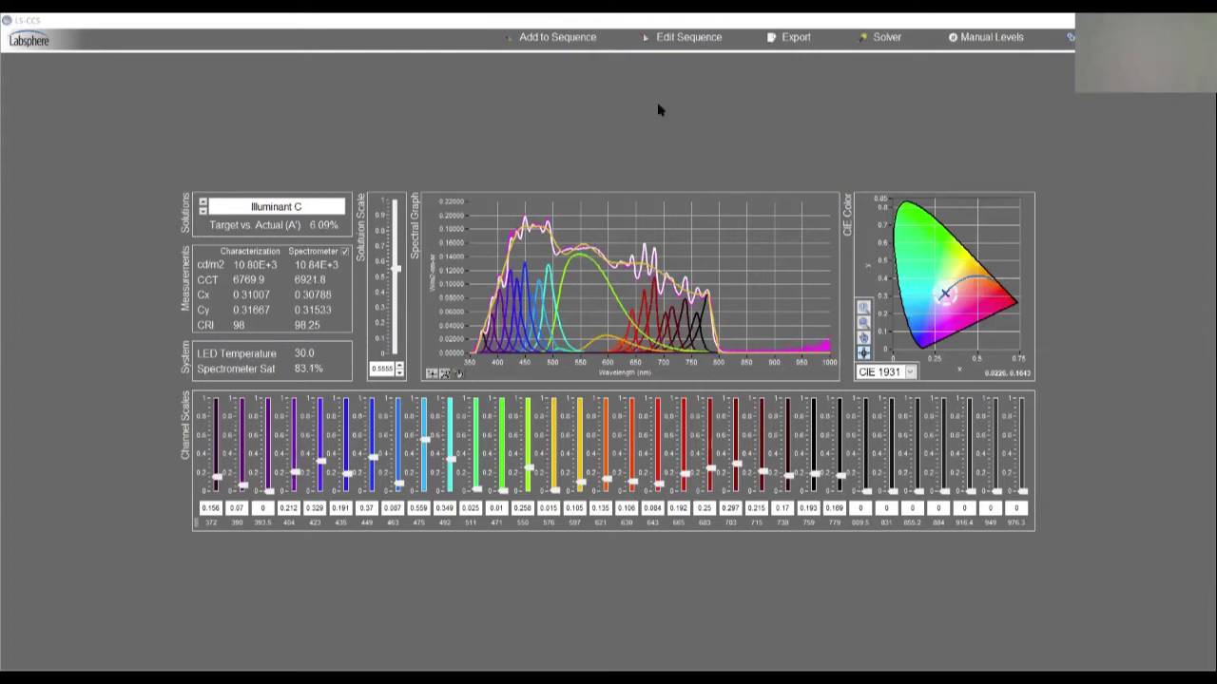
In the Optimization Solver, start a new spectral target to be imported from a file.
left_click(881, 40)
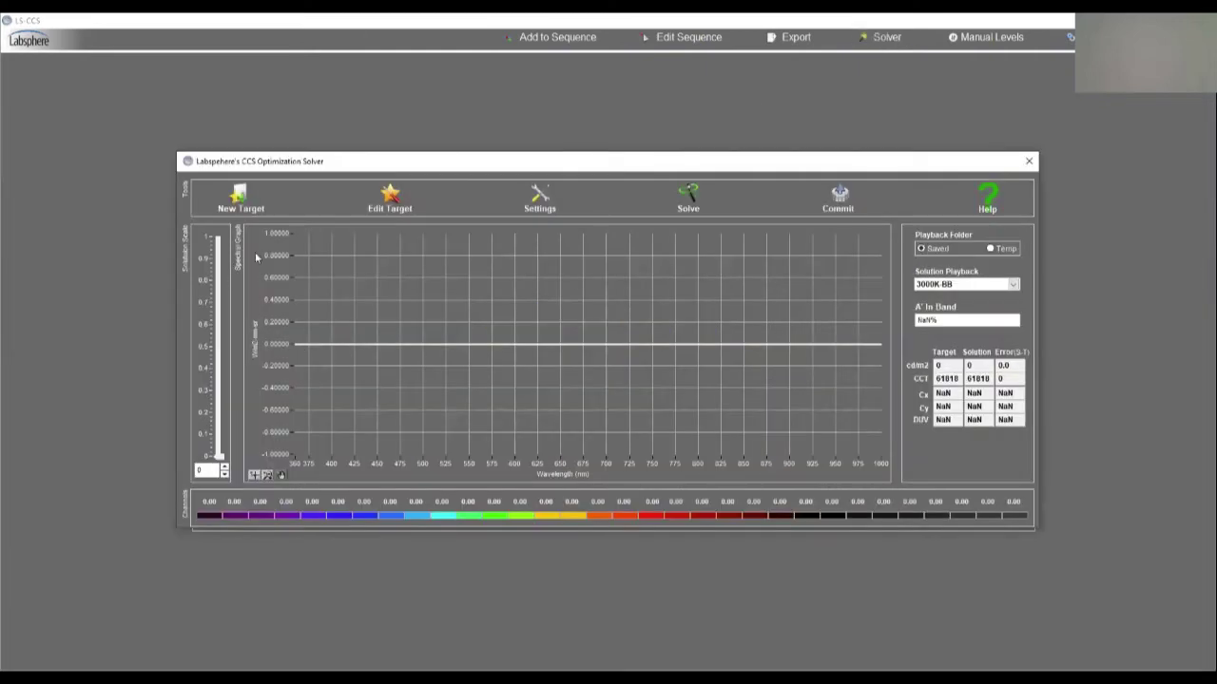
left_click(239, 200)
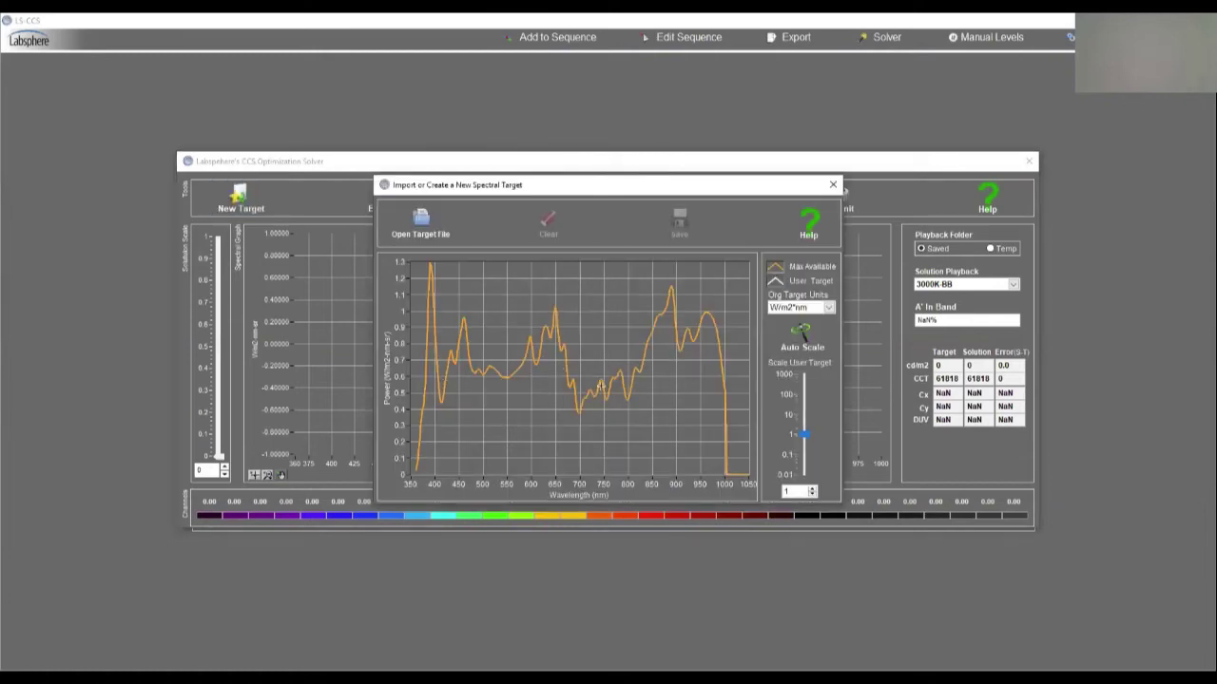
left_click(433, 242)
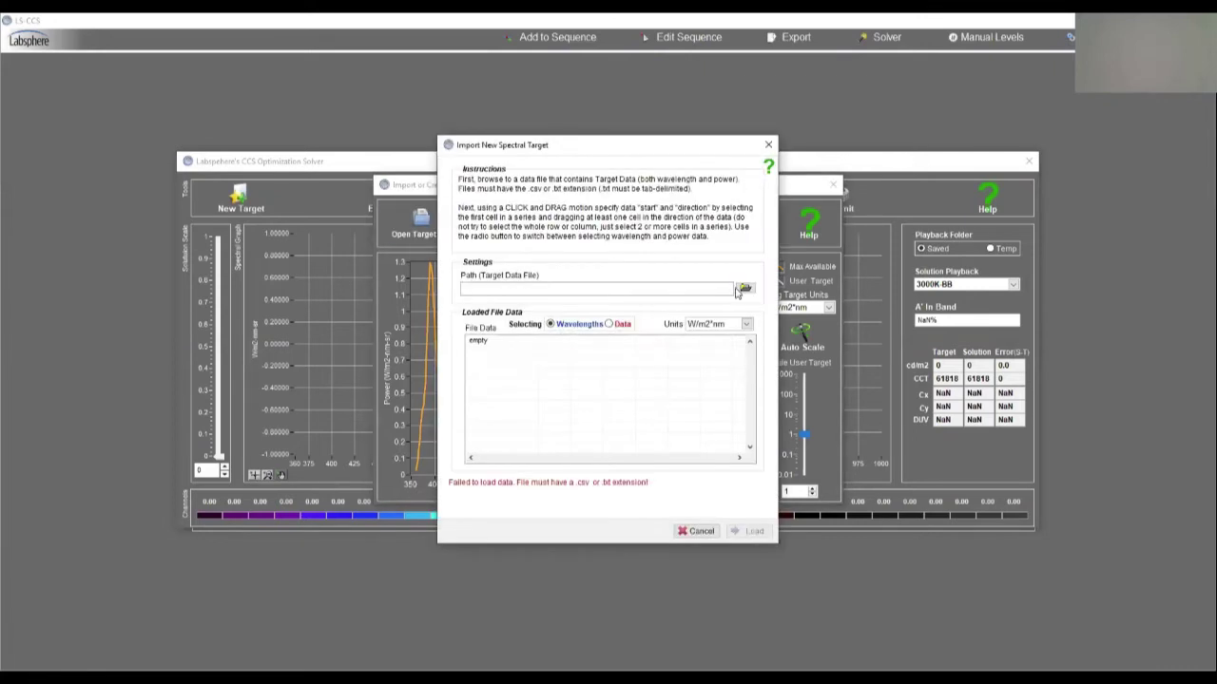
Pick 6500KBBvisnir from the CCS_Targets folder as the target data file.
left_click(745, 290)
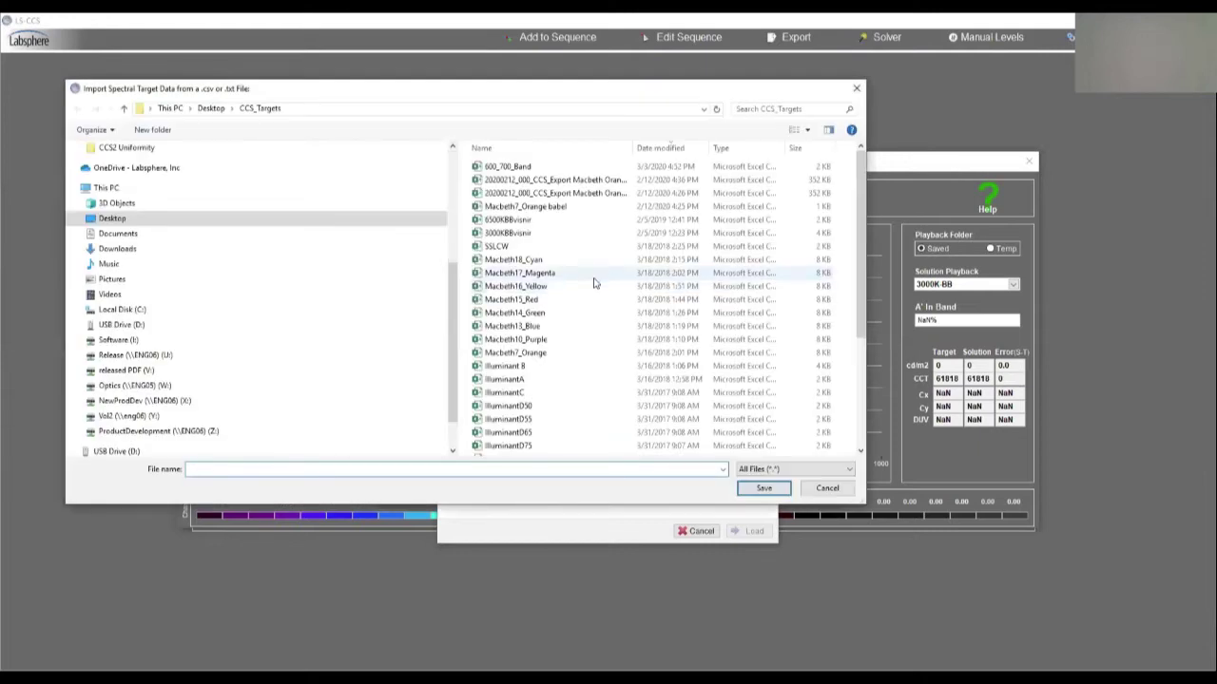
scroll(595, 282, "down", 1)
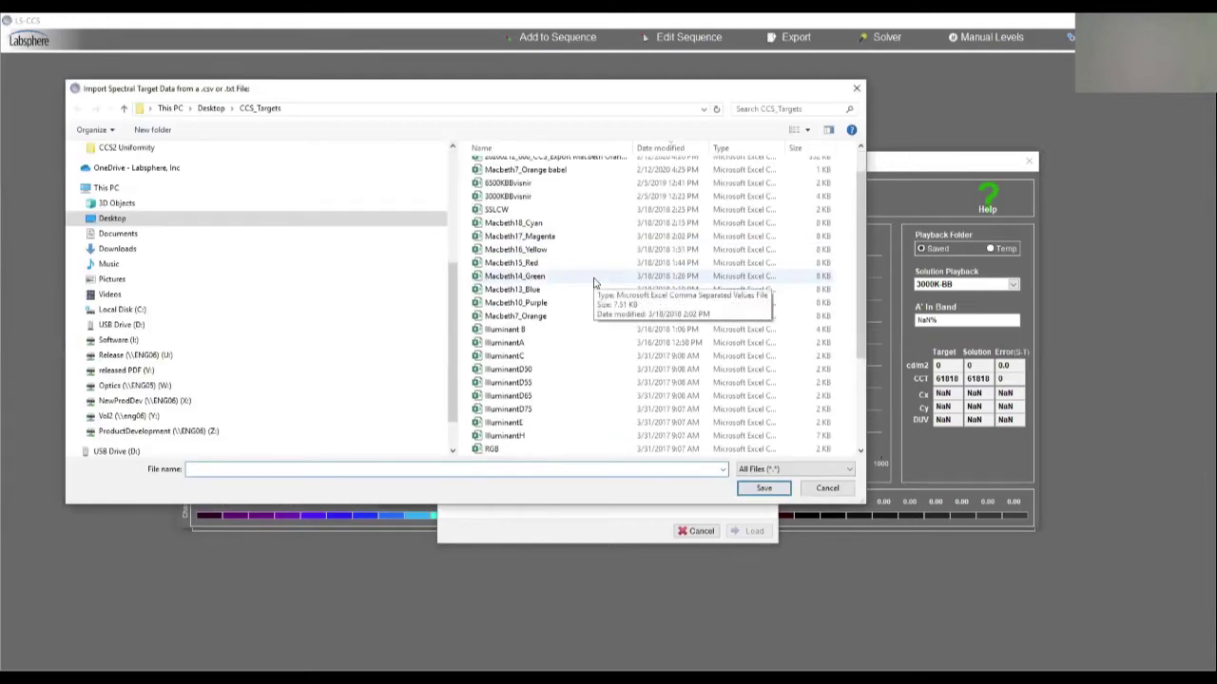
scroll(594, 283, "down", 3)
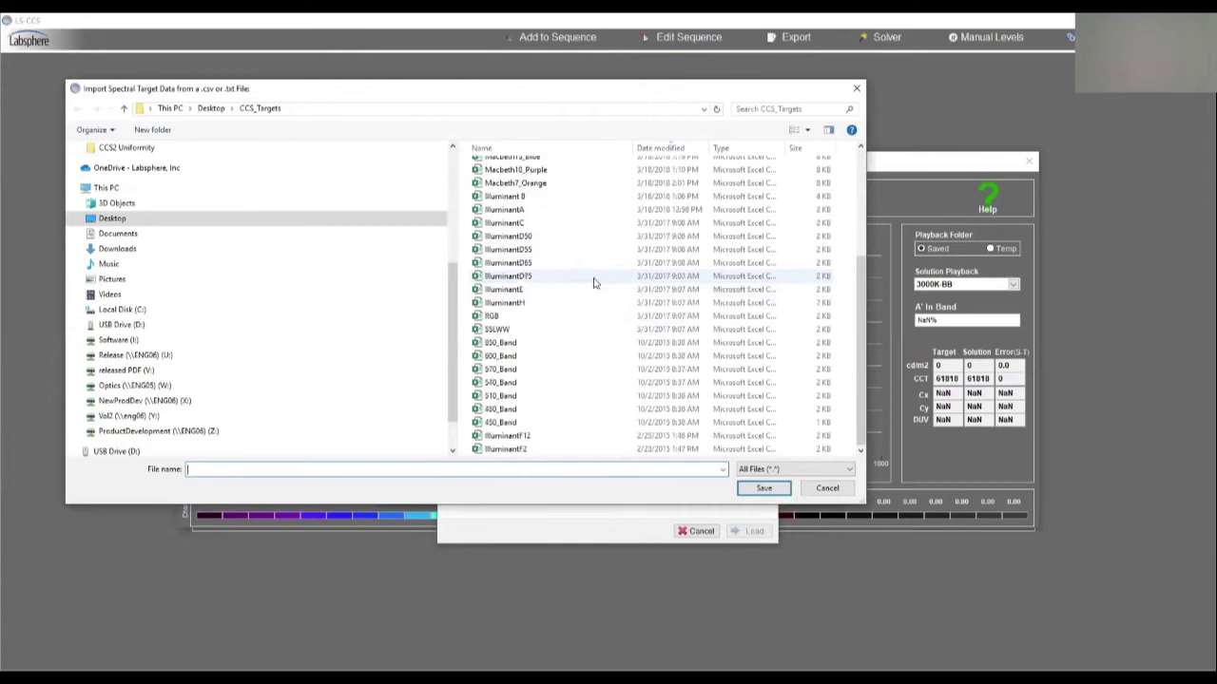
scroll(594, 282, "up", 4)
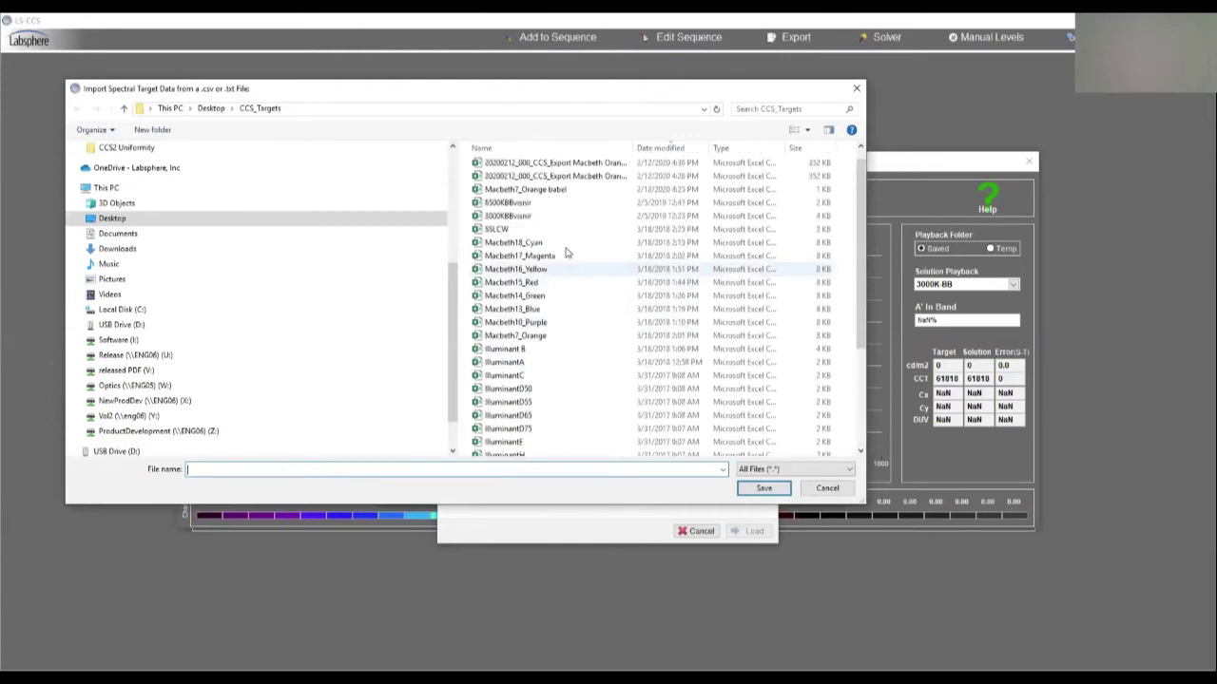
left_click(522, 208)
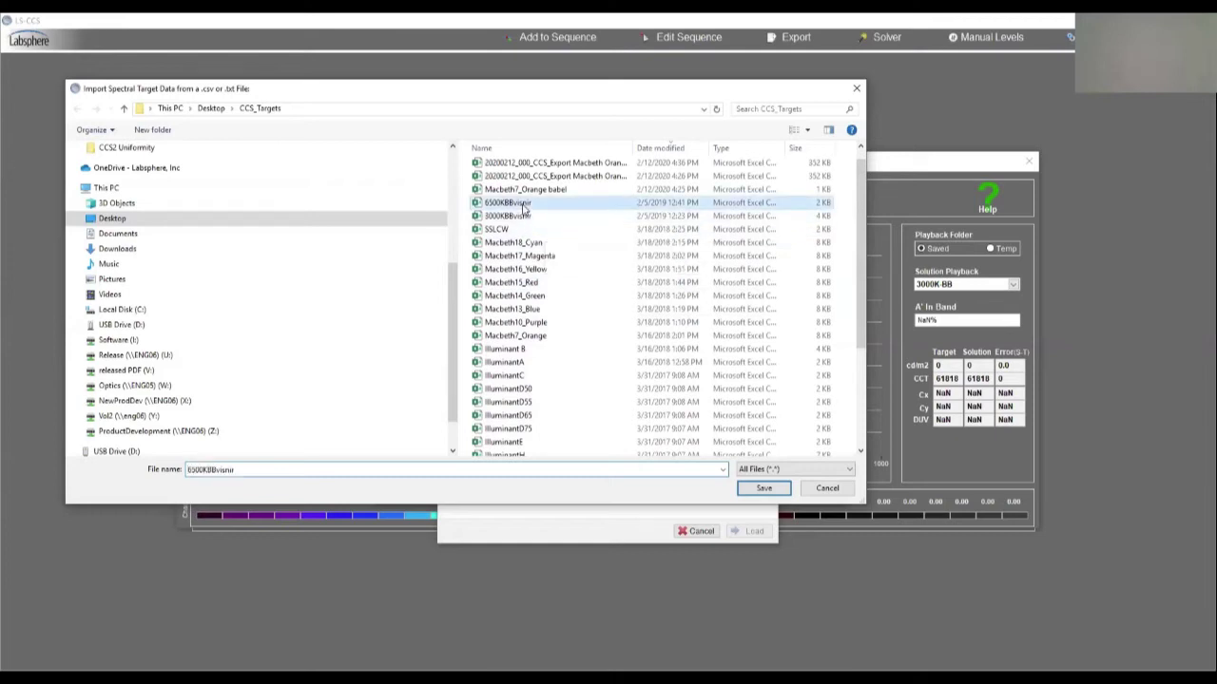
left_click(776, 491)
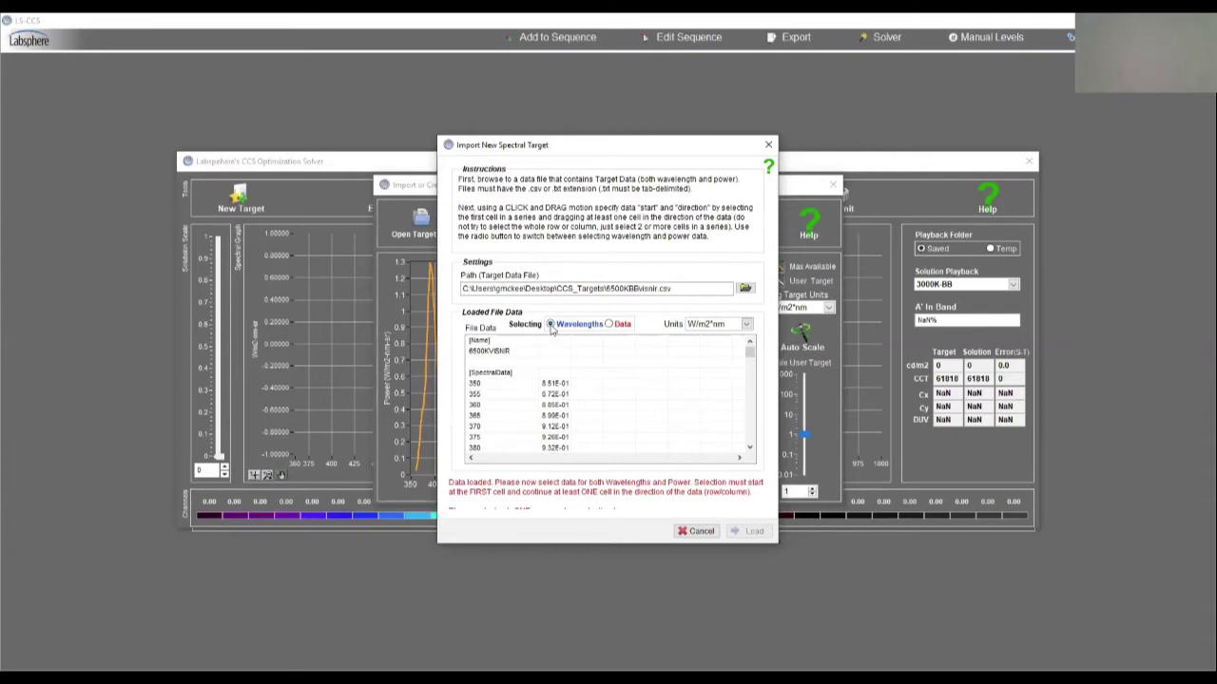
Select the wavelengths from 350 nm and their power values, and load them as the target.
left_click_drag(480, 383, 492, 420)
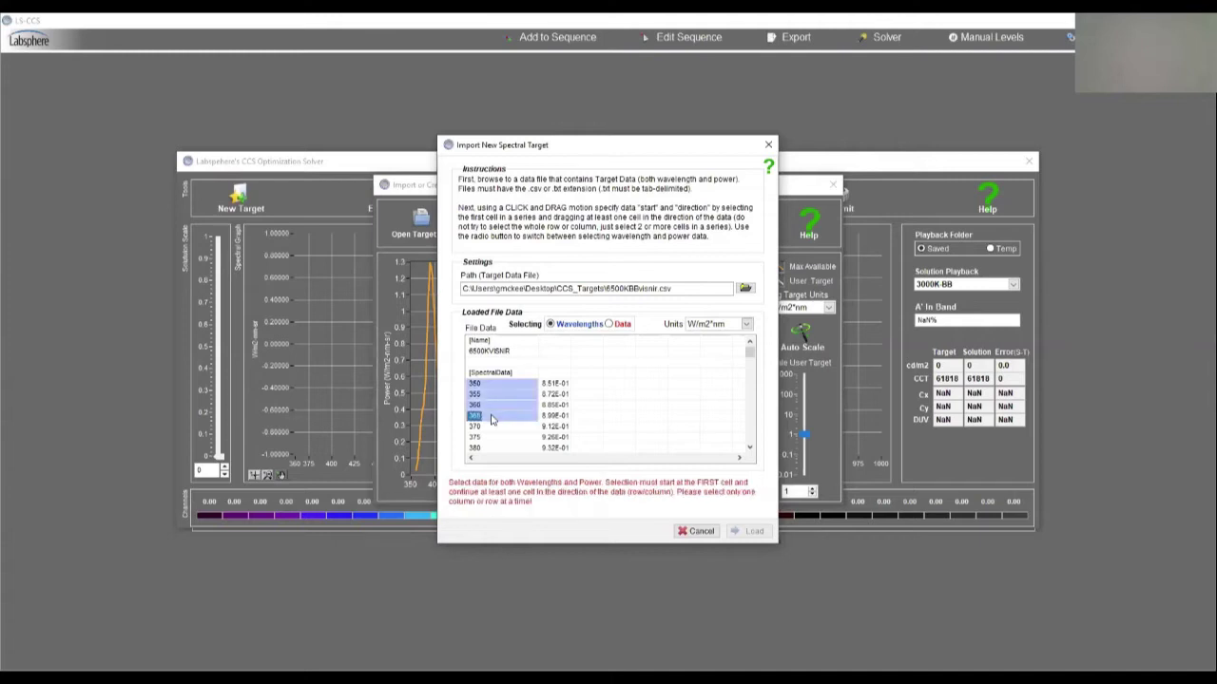
left_click(609, 325)
left_click_drag(557, 384, 556, 416)
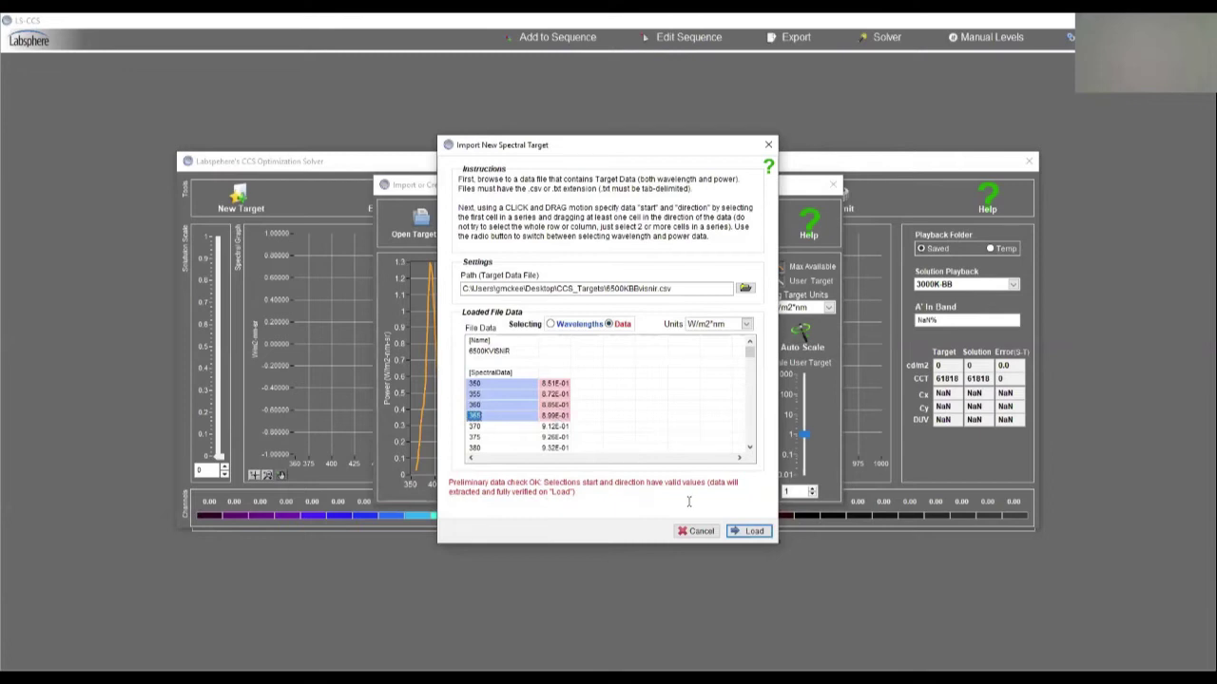
left_click(750, 532)
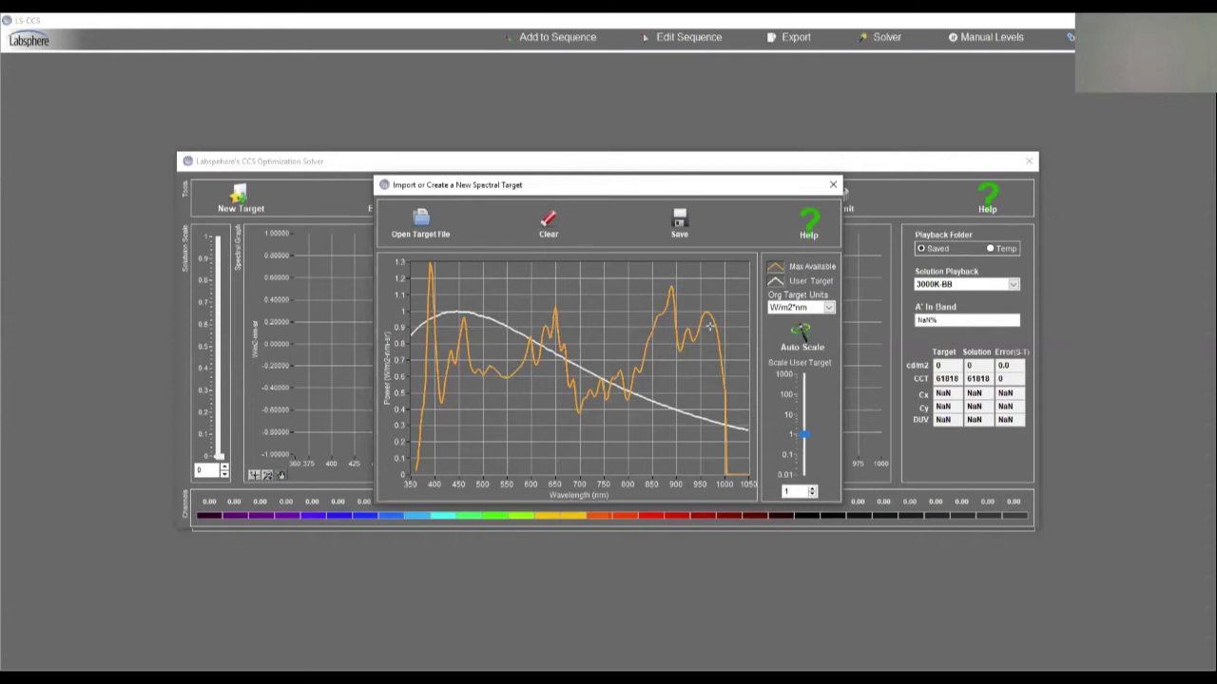
Scale the target curve to 0.666, keep units at W/m2*nm, and save it as a new target.
left_click_drag(804, 434, 806, 447)
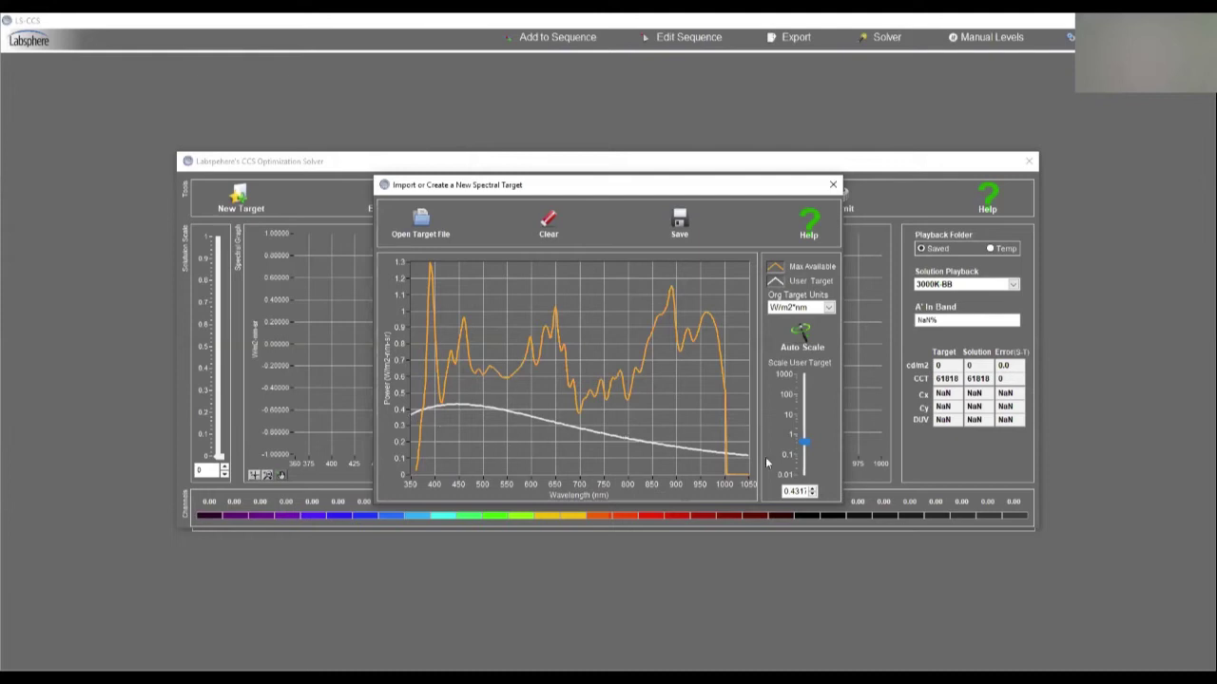
left_click(828, 309)
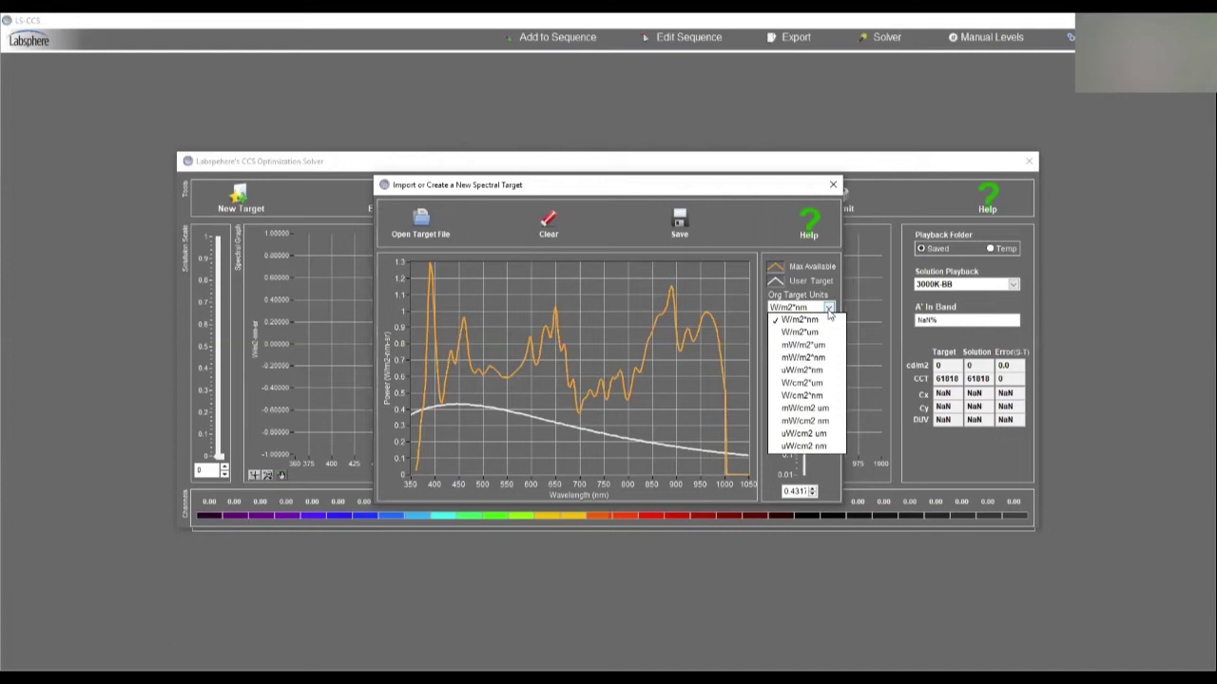
left_click(829, 310)
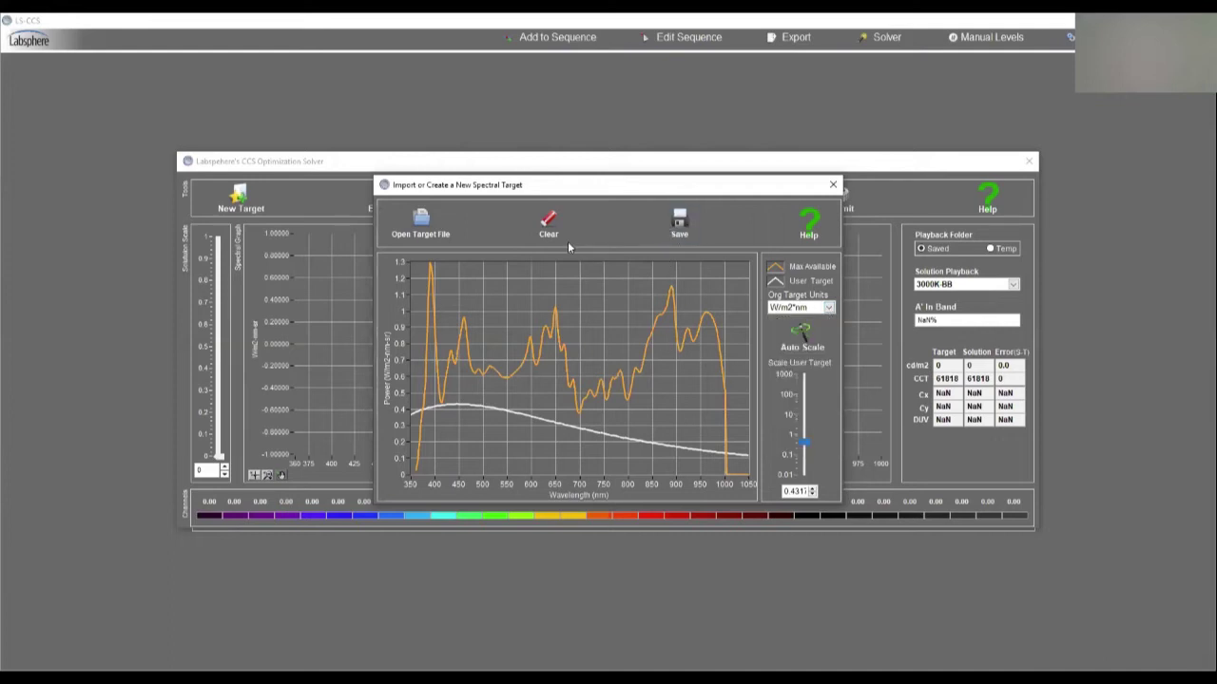
left_click(677, 228)
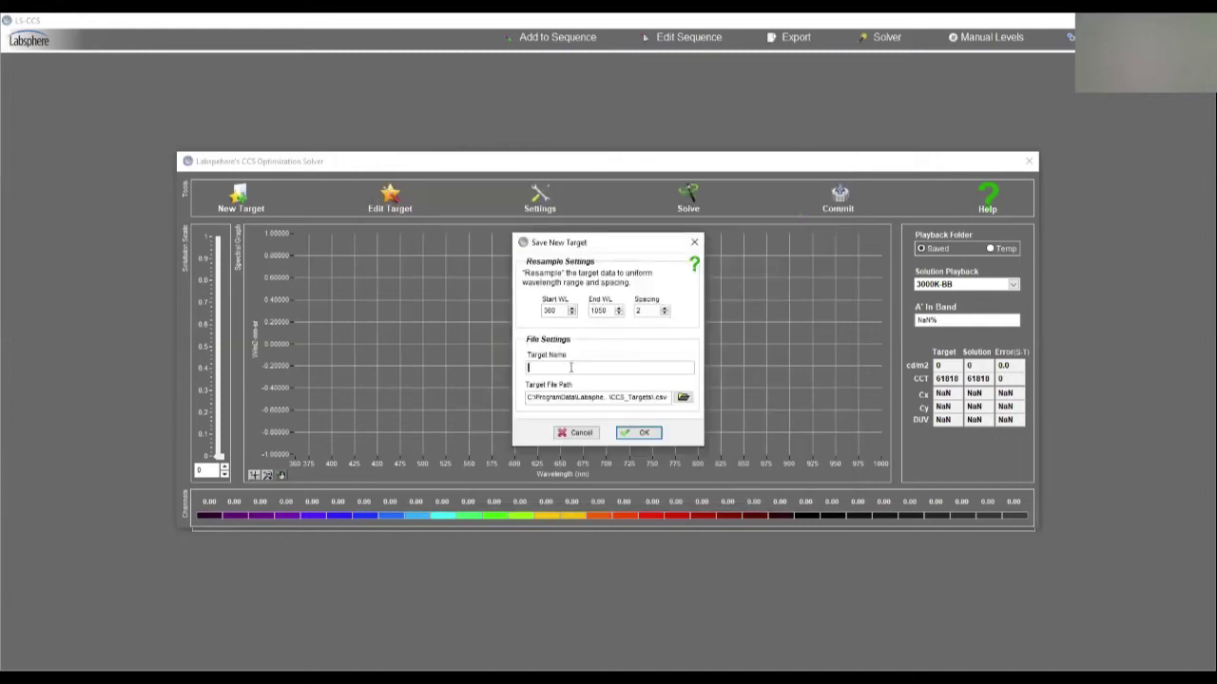
Name the new target 6500KBB and confirm the save.
type("6500KBB")
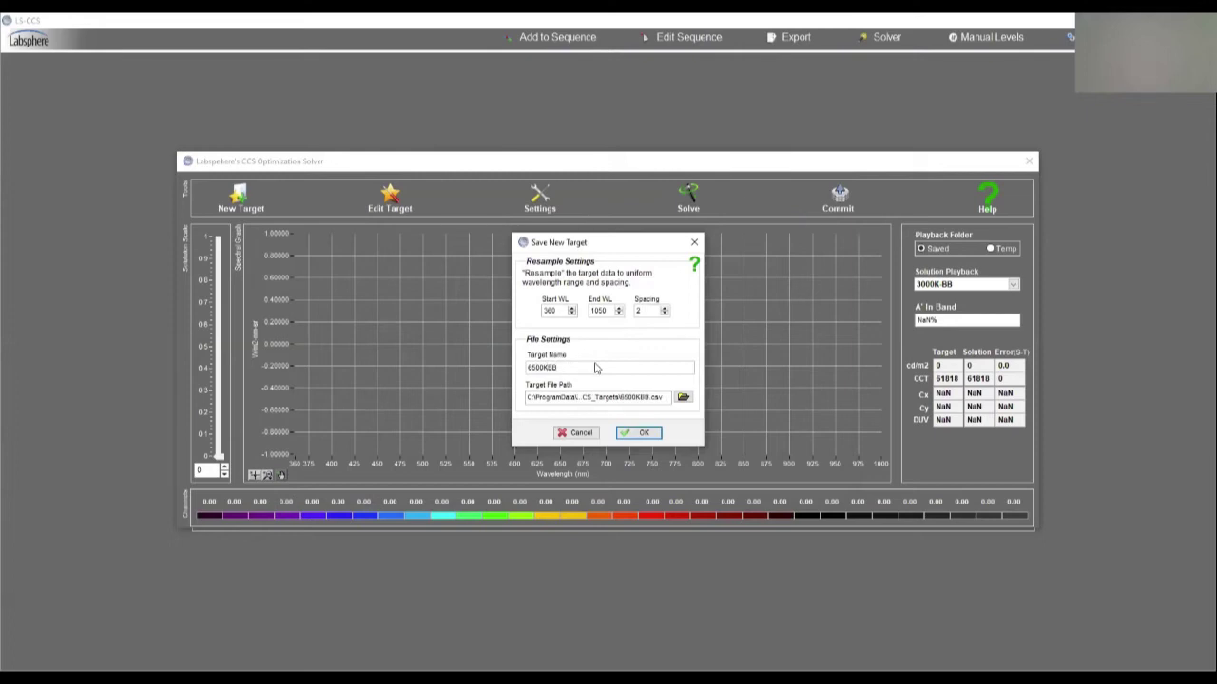
left_click(643, 434)
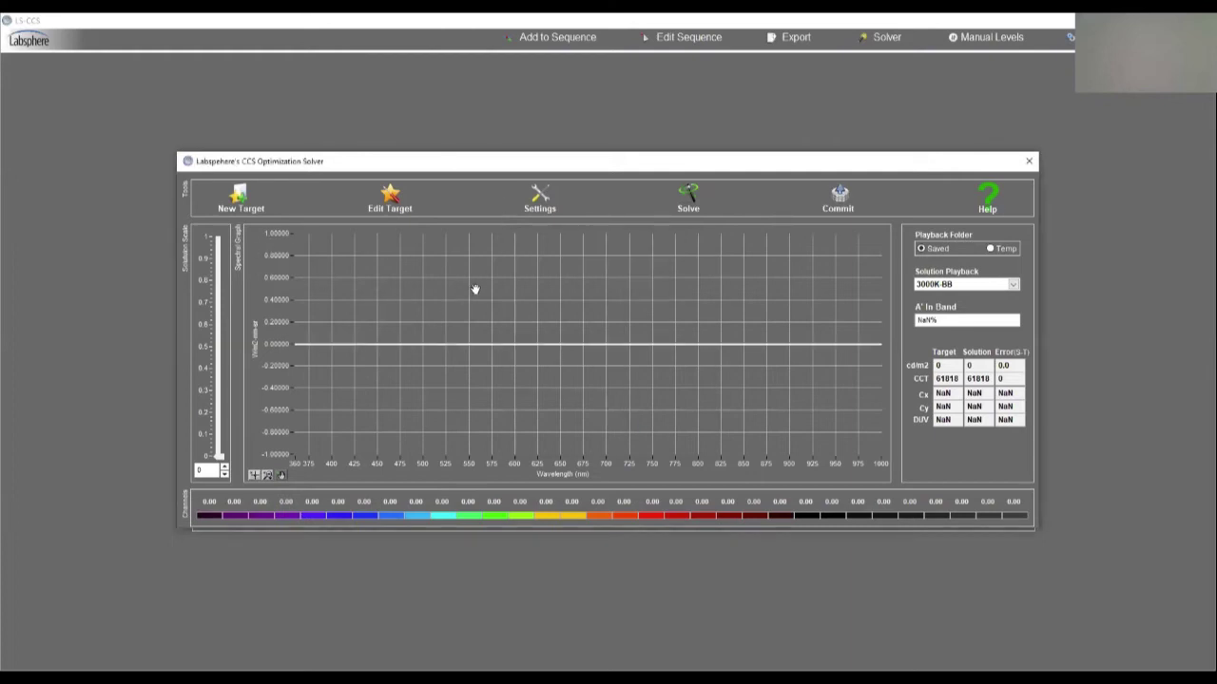
Apply solver settings using 6500KBB as the only target file, resampled 360–1050 nm at 2 nm.
left_click(555, 211)
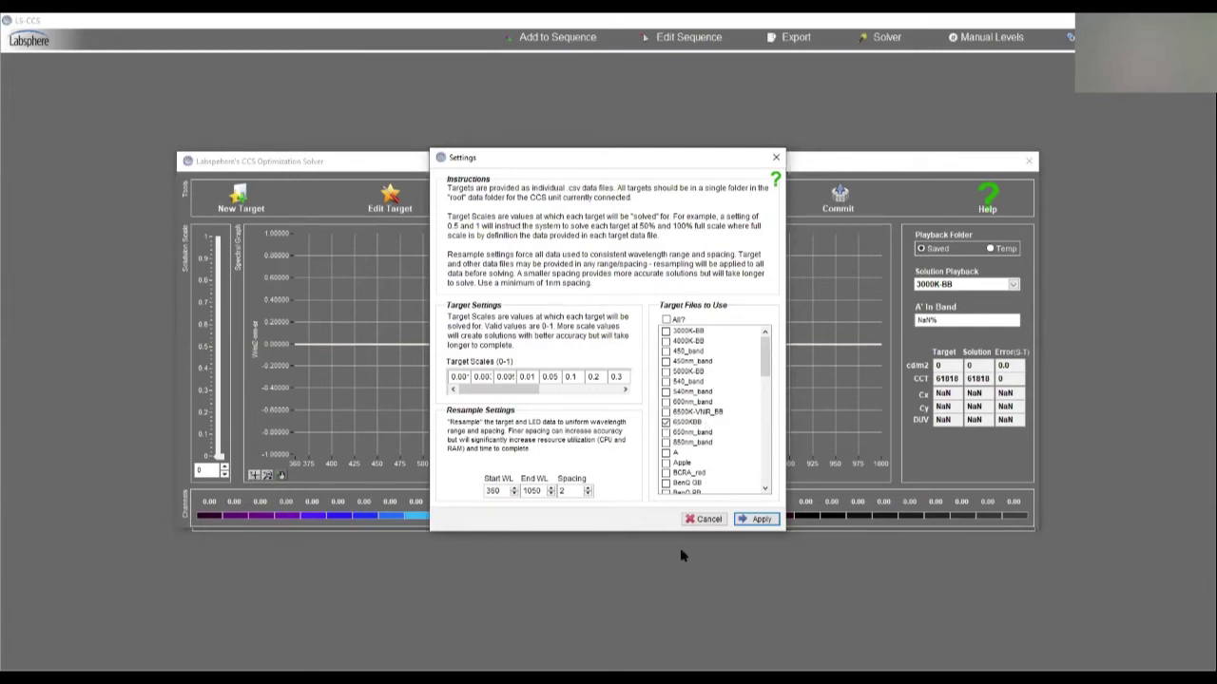
left_click(760, 519)
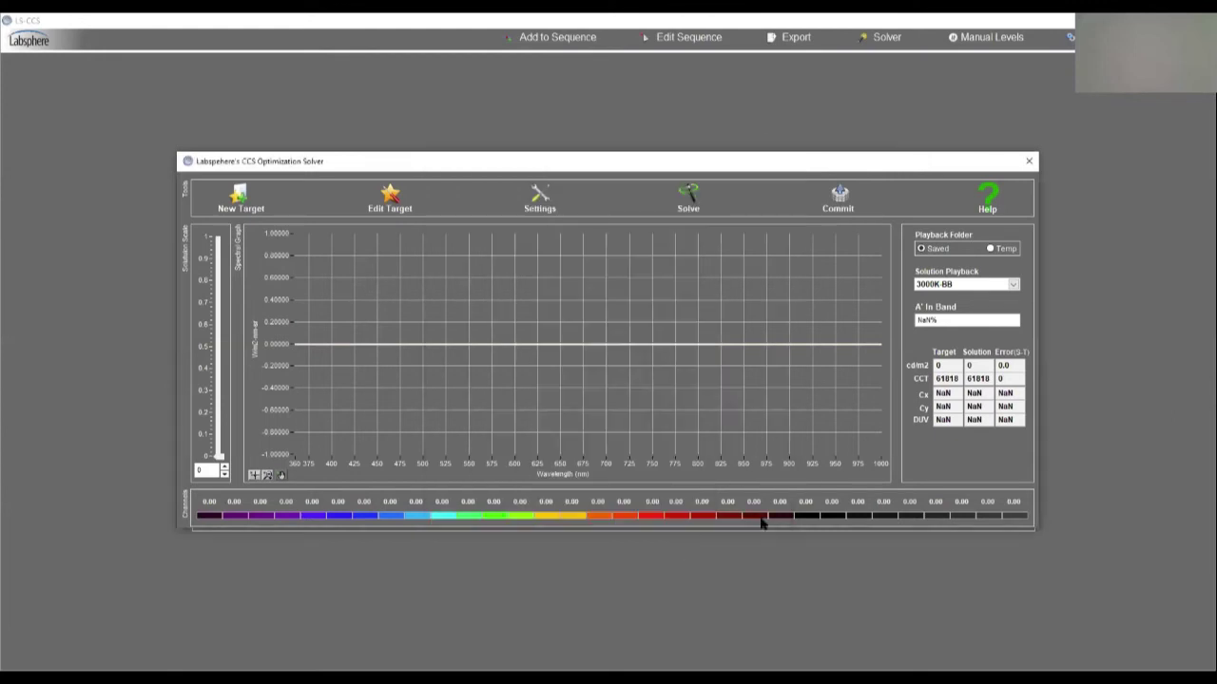
Run the solver on the 6500KBB target until the optimization finishes.
left_click(687, 219)
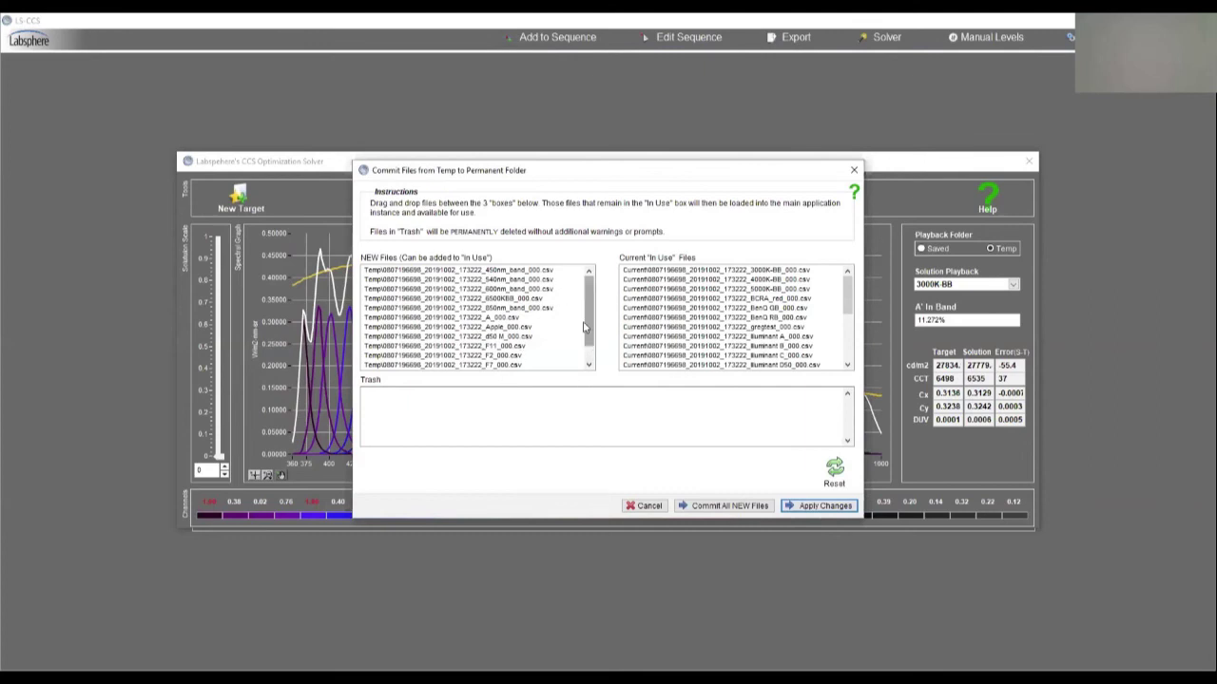
Move the 6500KBB file into In Use, trash the A and Apple files, and commit all new files.
mouse_move(586, 326)
left_mouse_down()
mouse_move(592, 360)
mouse_move(597, 316)
left_mouse_up()
left_click(491, 300)
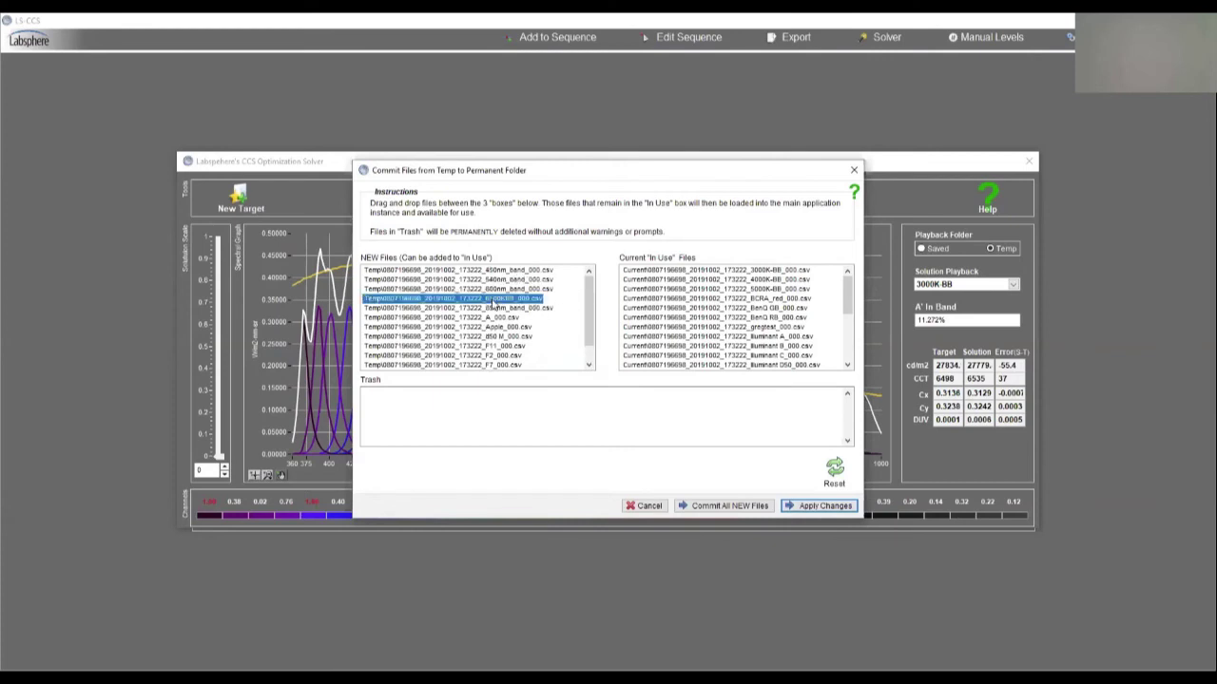
left_click_drag(491, 302, 686, 326)
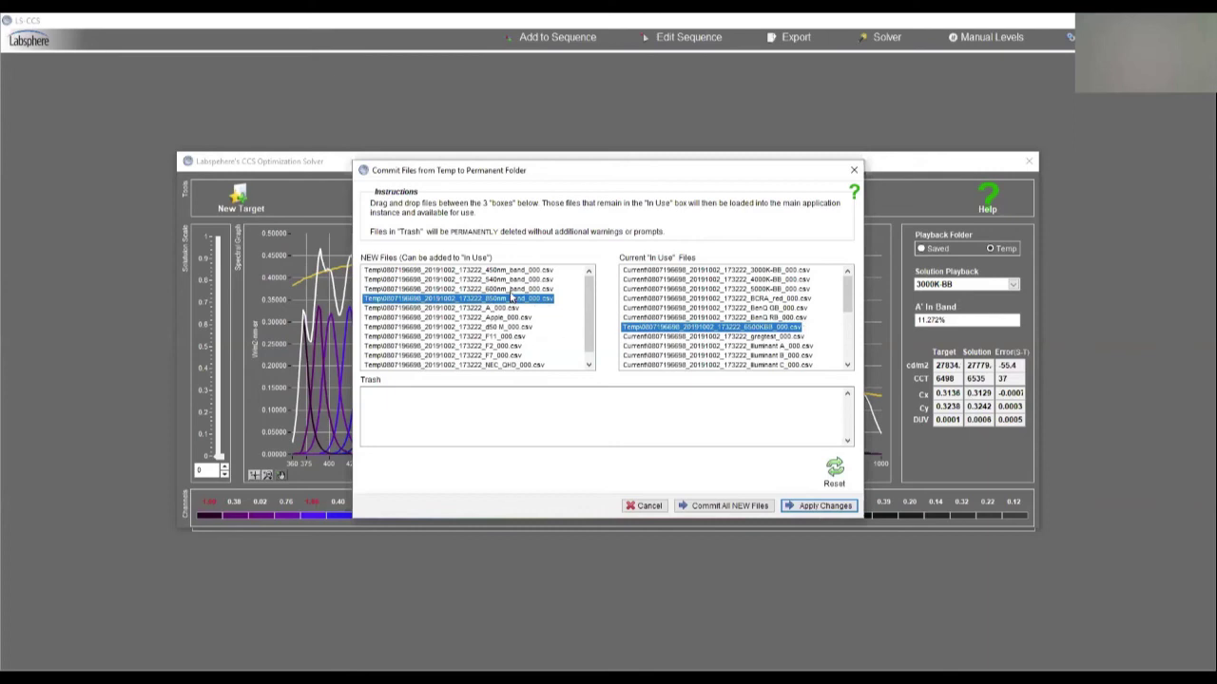
left_click_drag(504, 310, 508, 430)
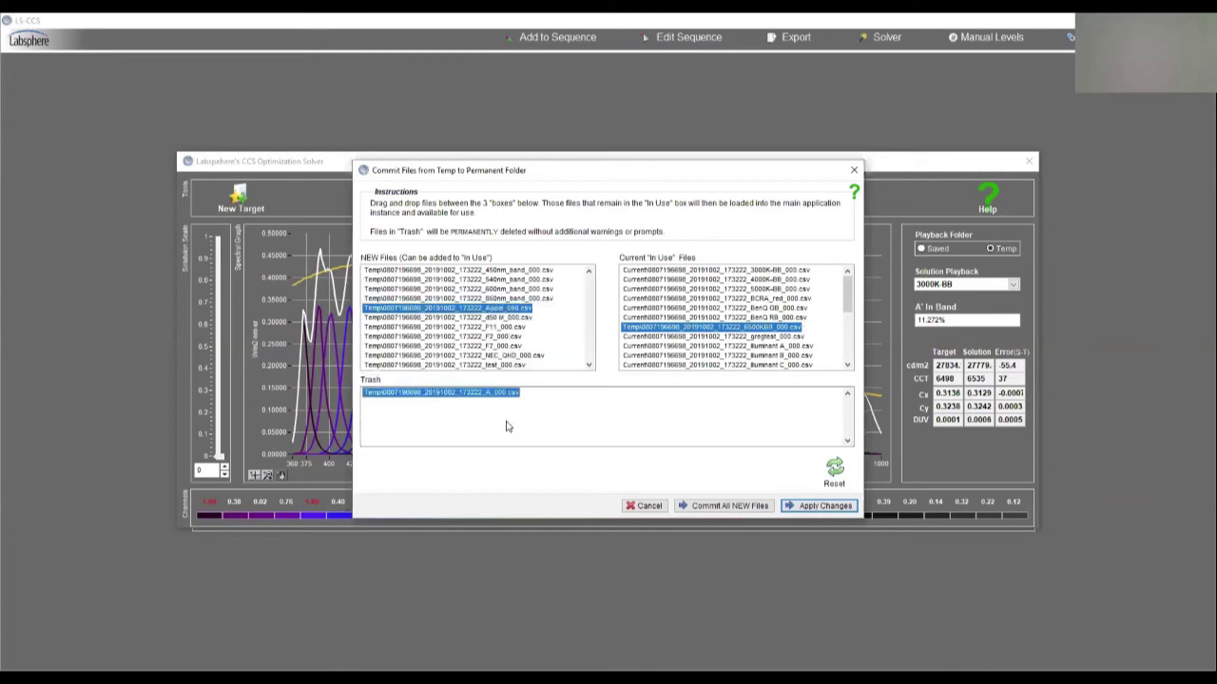
left_click_drag(505, 310, 497, 429)
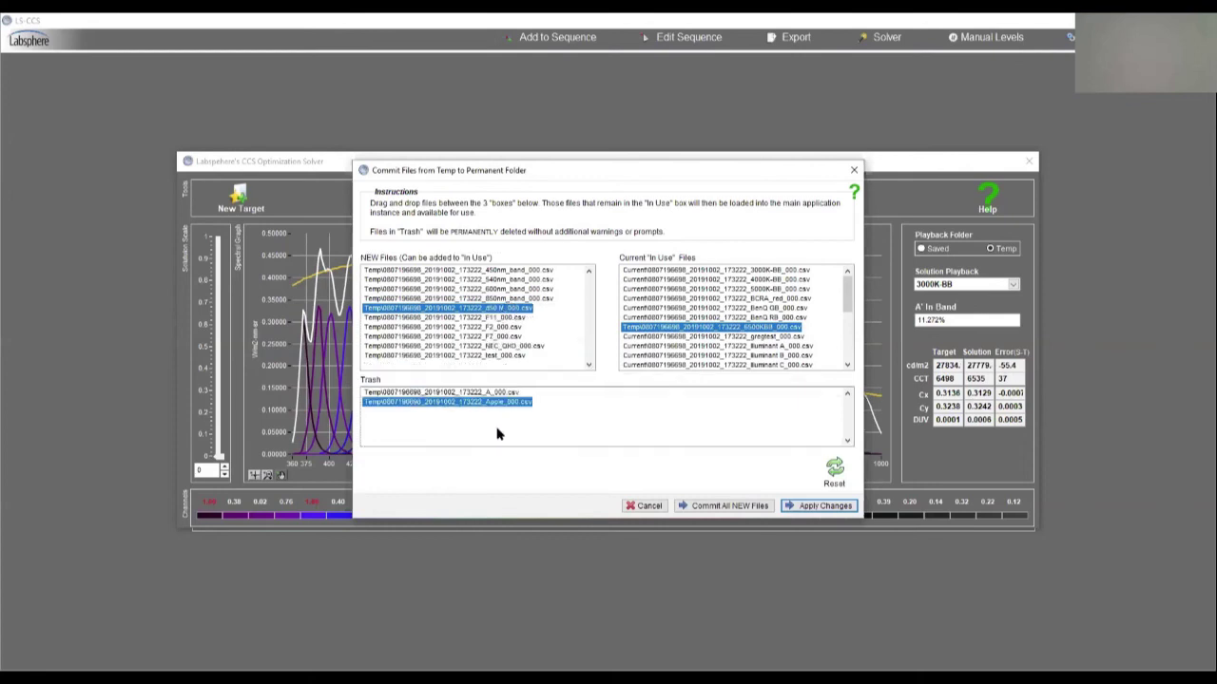
left_click(754, 510)
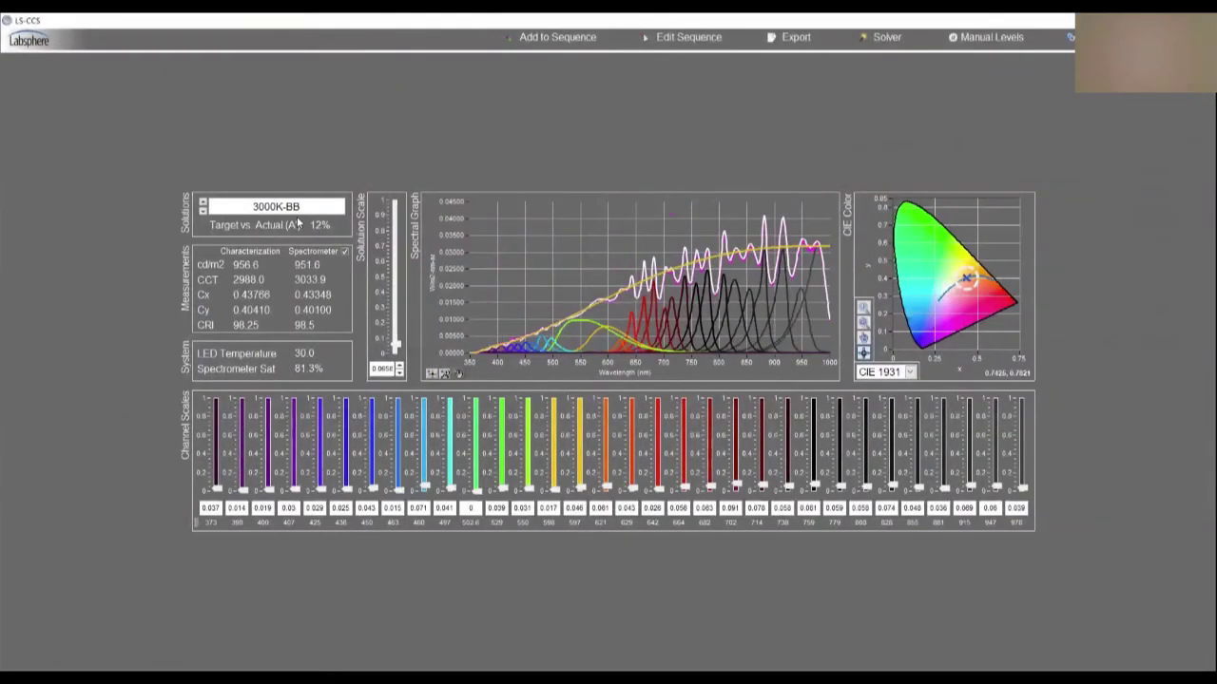
Choose 6500KBB from the Solutions list for playback on the tunable source.
left_click(297, 207)
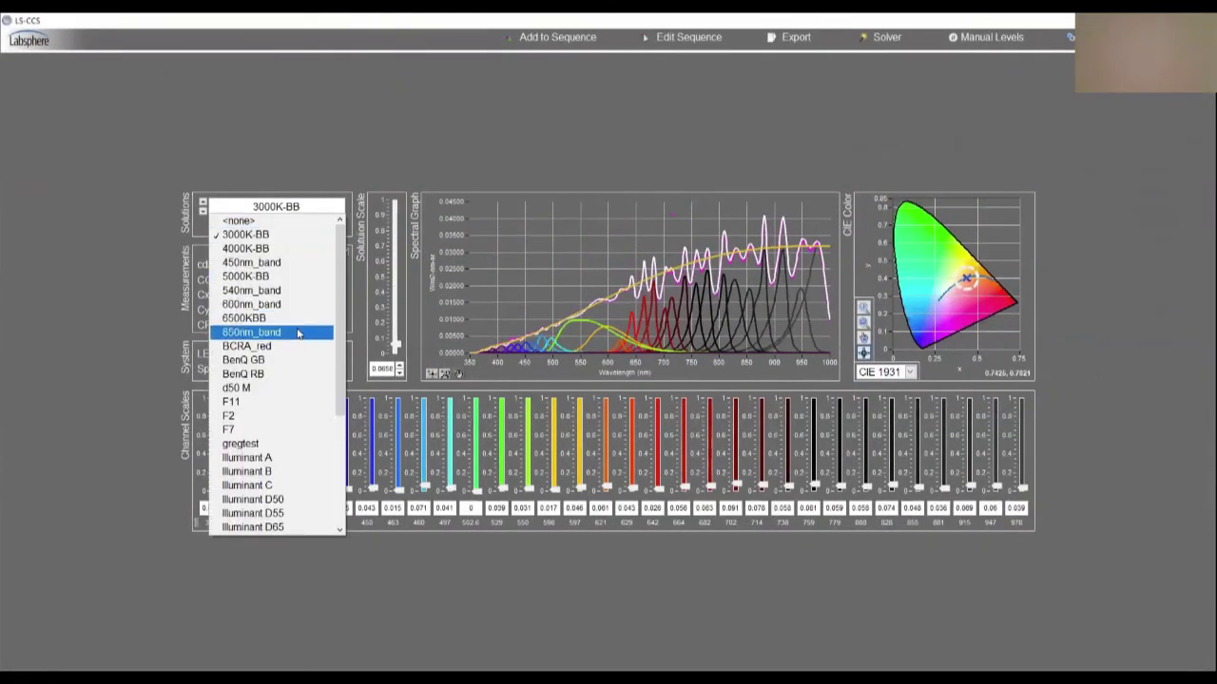
left_click_drag(342, 359, 344, 407)
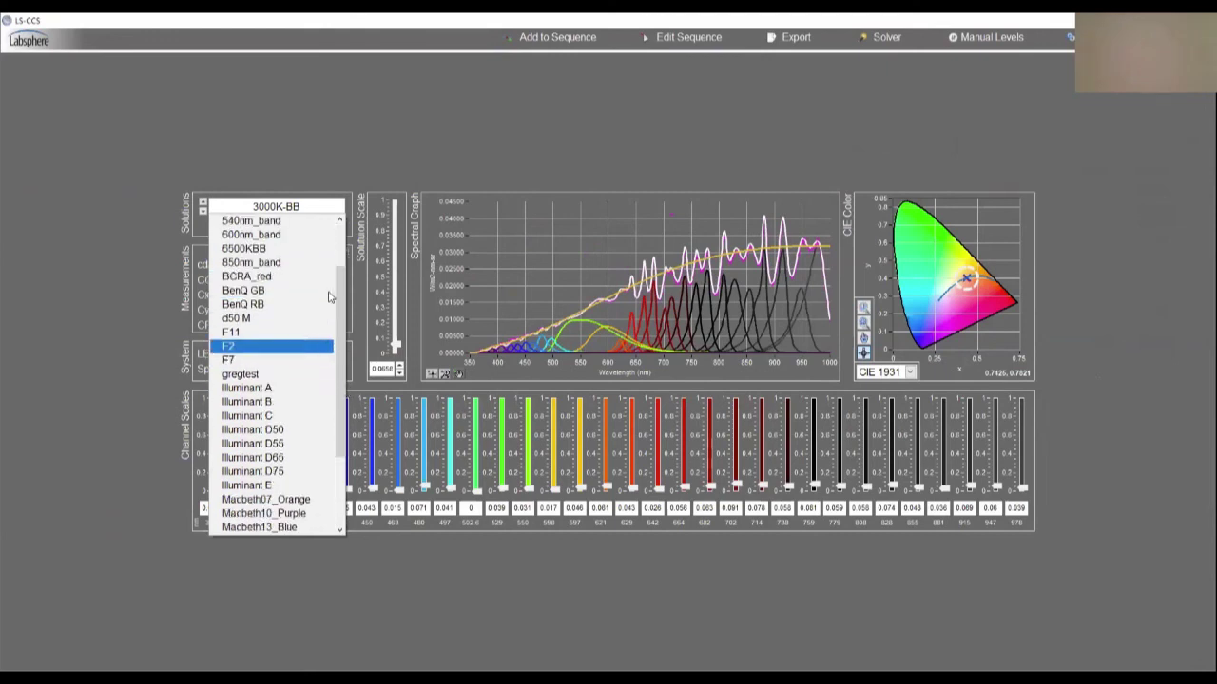
left_click(306, 253)
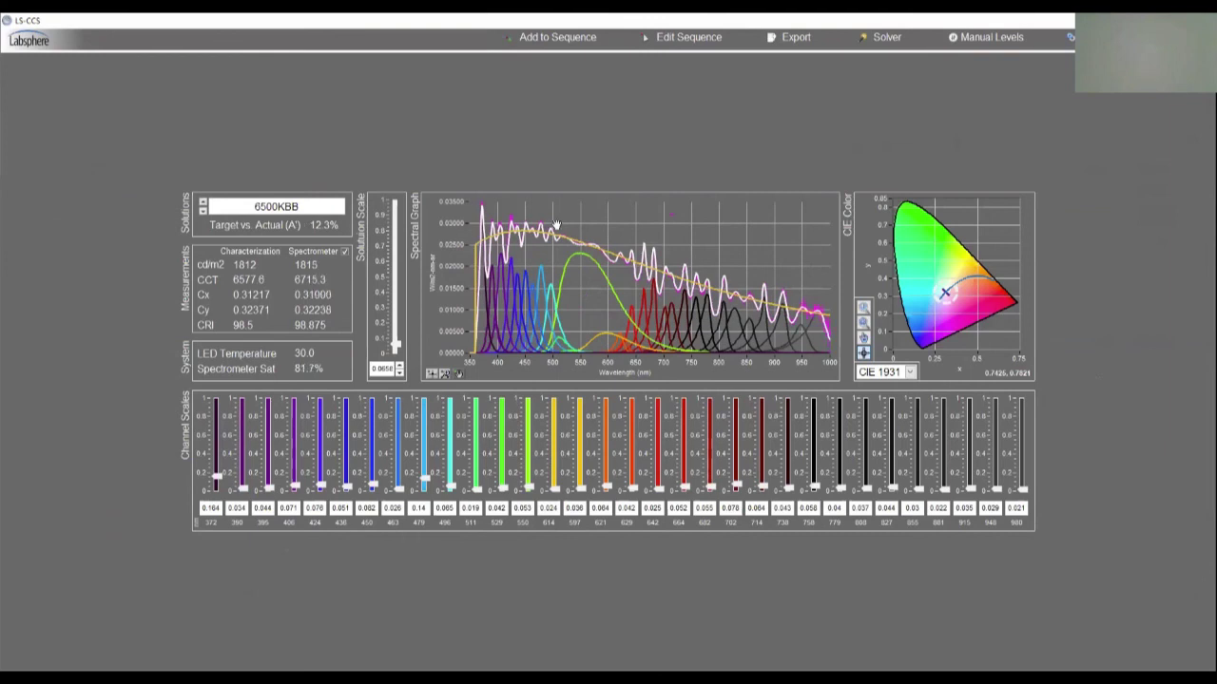
Scale the 6500KBB solution up to about 0.31 and enable live spectrometer measurements.
left_click_drag(395, 347, 396, 309)
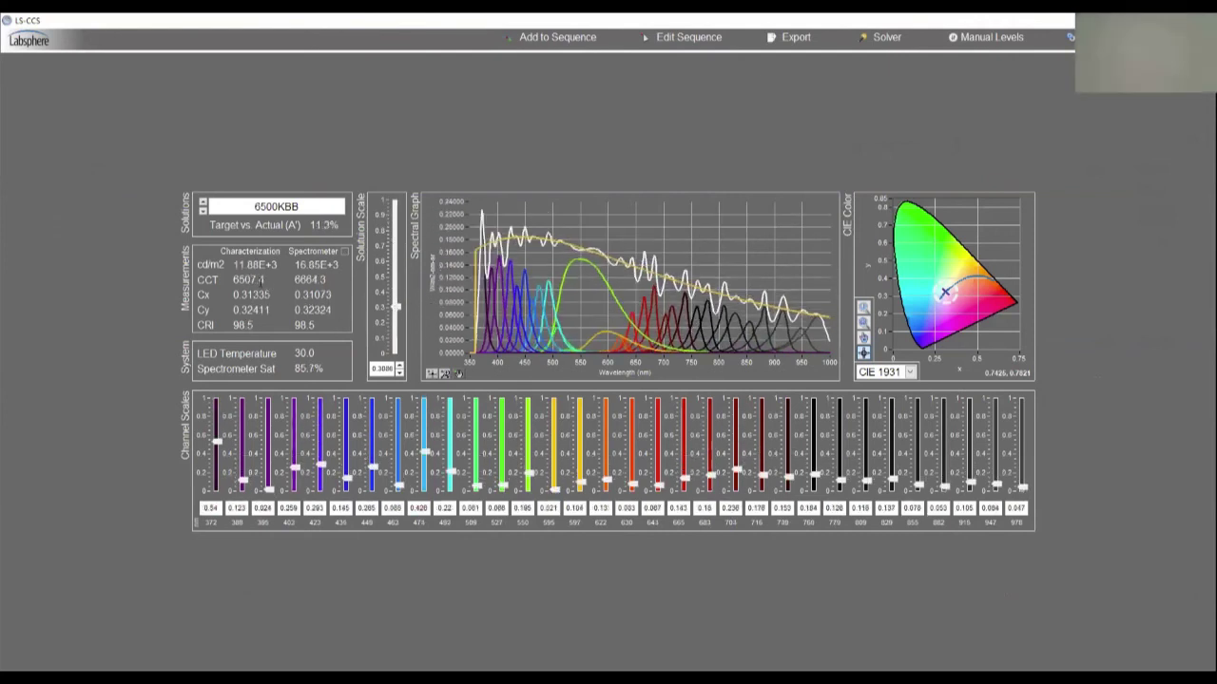
left_click(346, 251)
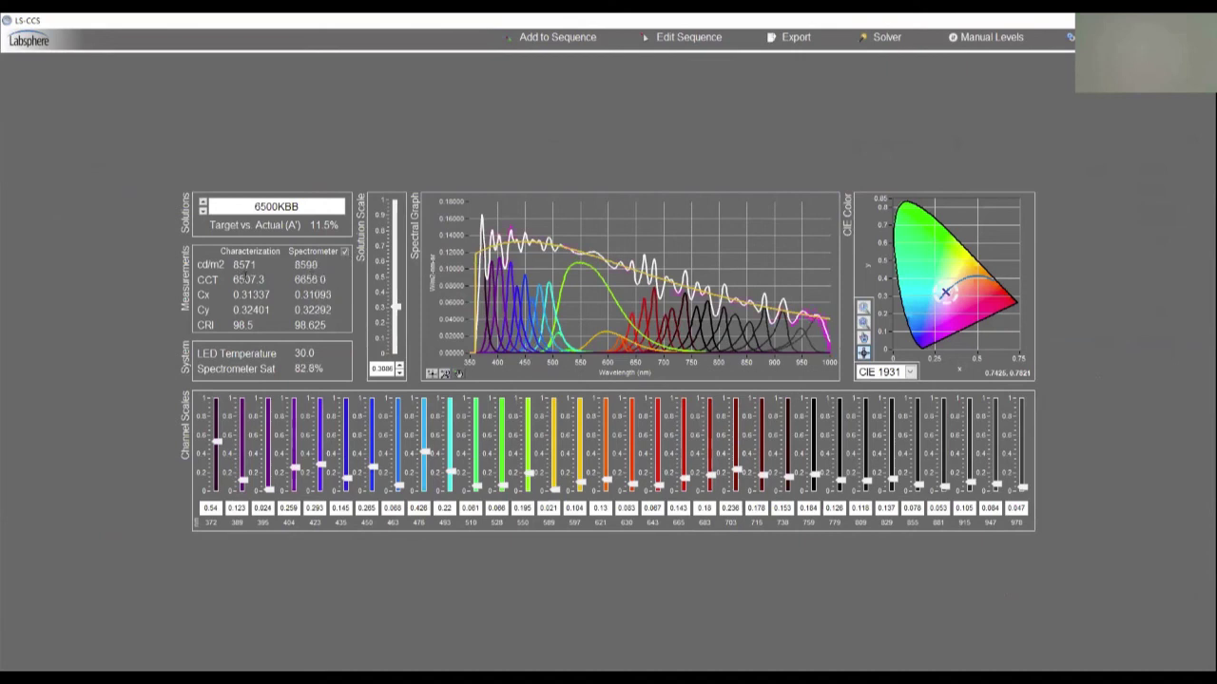